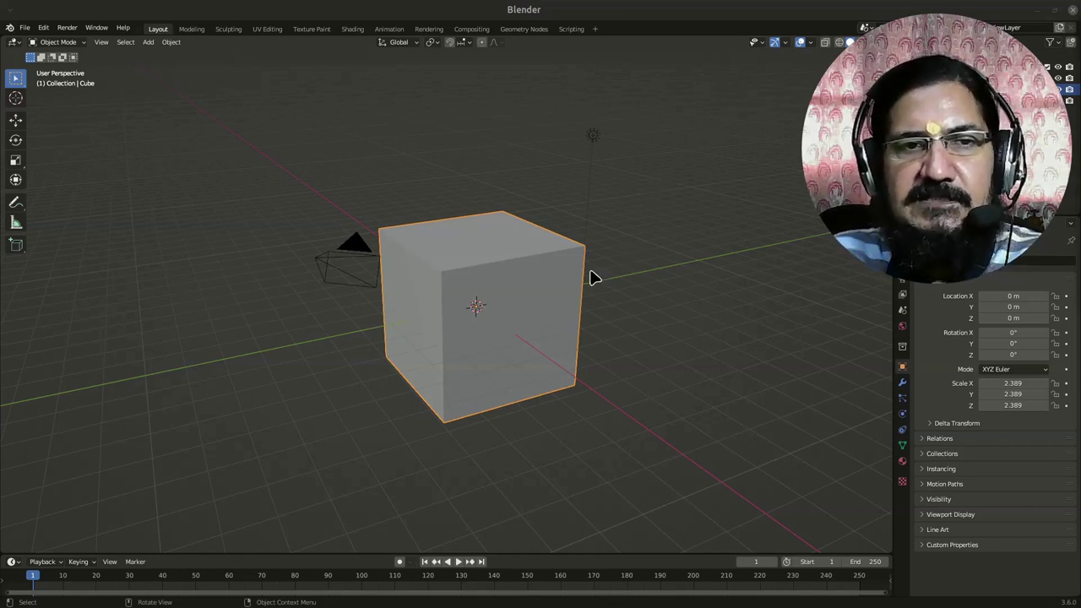
{"action": "scroll", "coordinate": [606, 290], "scroll_direction": "down", "scroll_amount": 2}
{"action": "scroll", "coordinate": [609, 292], "scroll_direction": "down", "scroll_amount": 1}
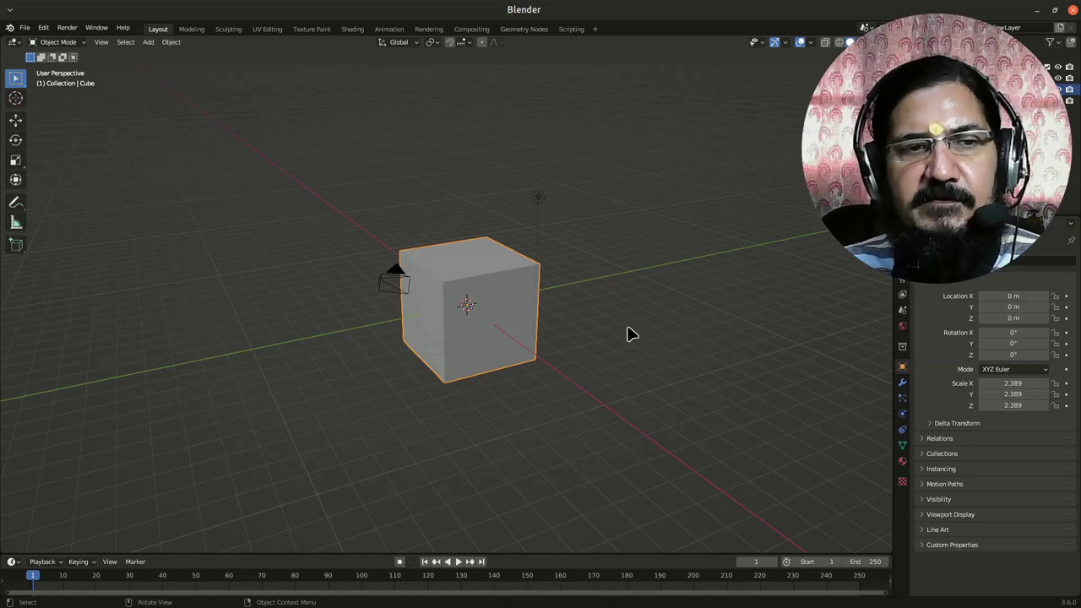
{"action": "scroll", "coordinate": [614, 363], "scroll_direction": "up", "scroll_amount": 2}
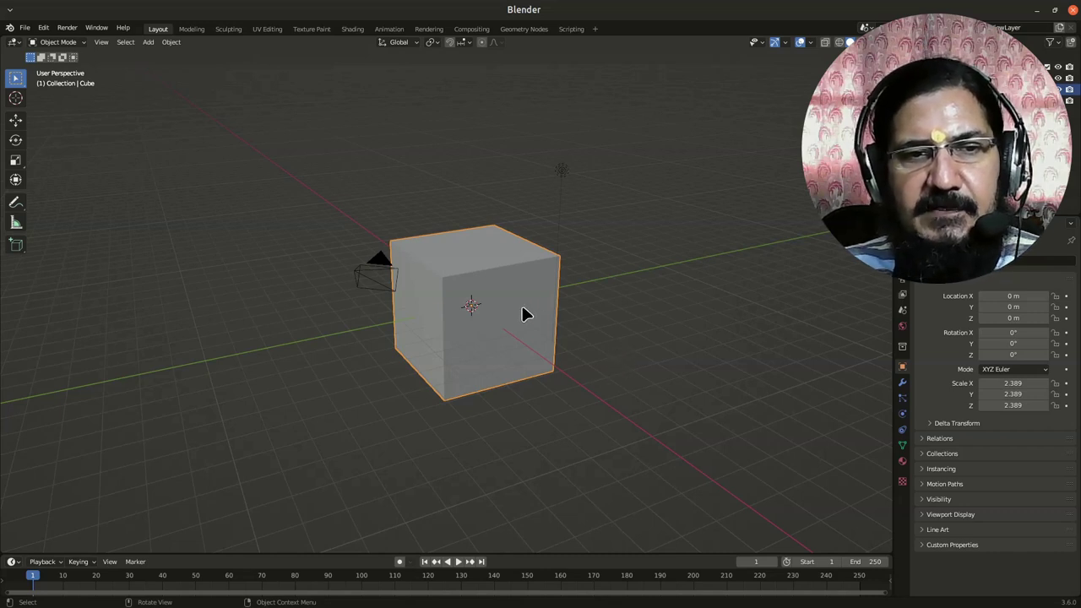
Give the cube a first stretch along the X axis and orbit to view its end
{"action": "key", "text": "s"}
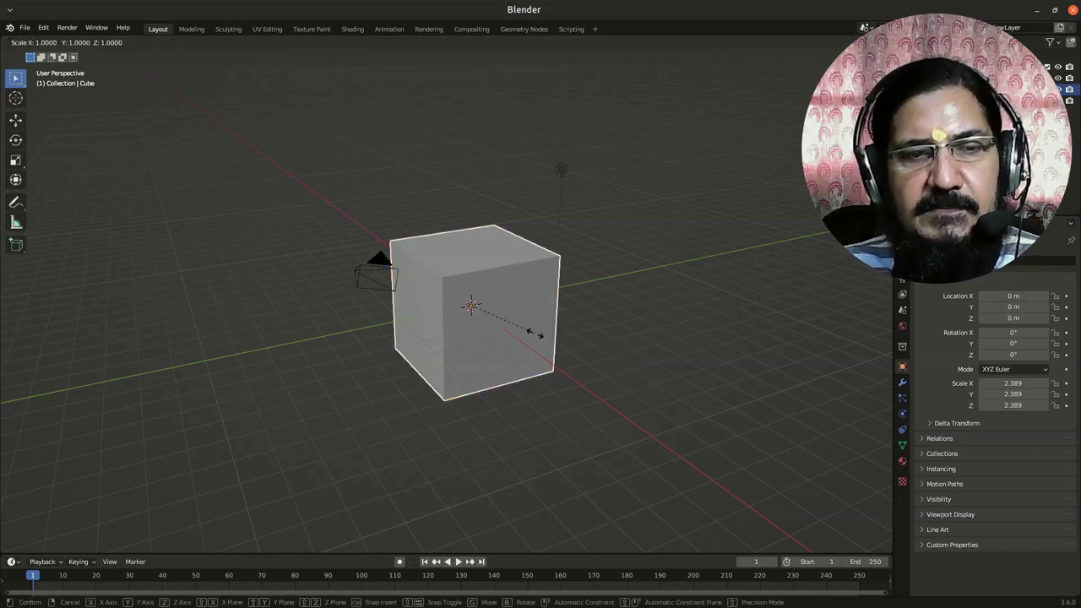
{"action": "key", "text": "x"}
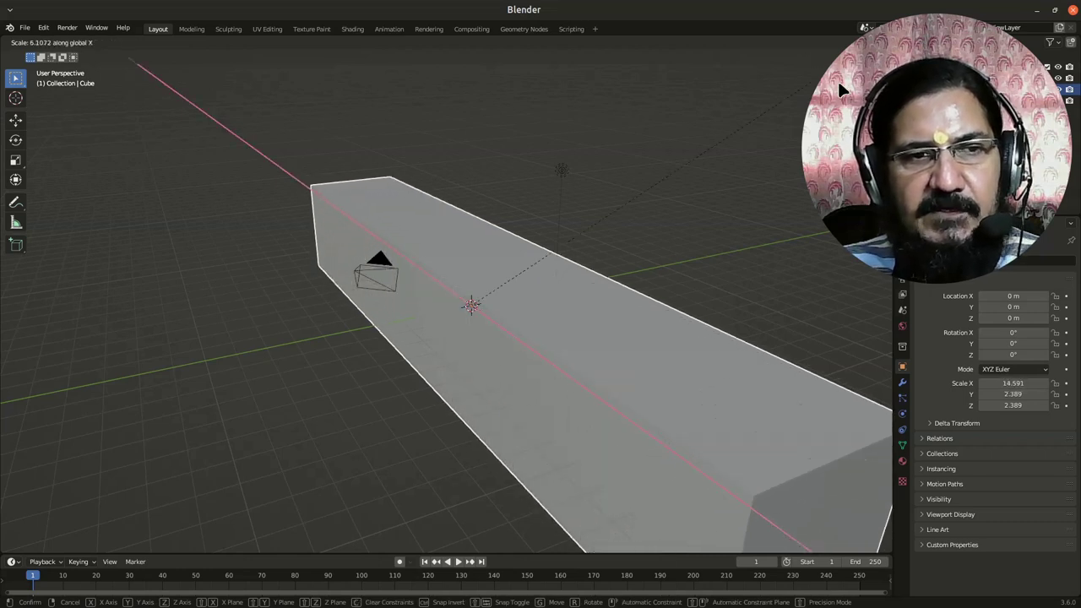
{"action": "left_click", "coordinate": [865, 127]}
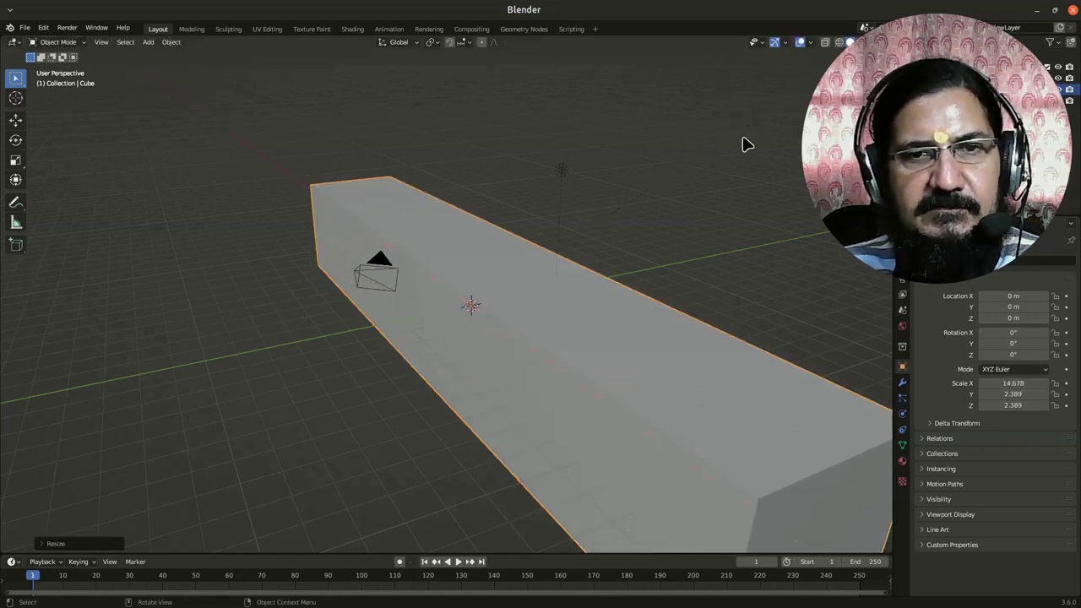
{"action": "mouse_move", "coordinate": [683, 268]}
{"action": "middle_mouse_down"}
{"action": "mouse_move", "coordinate": [718, 301]}
{"action": "mouse_move", "coordinate": [637, 261]}
{"action": "mouse_move", "coordinate": [583, 174]}
{"action": "mouse_move", "coordinate": [660, 238]}
{"action": "mouse_move", "coordinate": [591, 227]}
{"action": "mouse_move", "coordinate": [569, 210]}
{"action": "mouse_move", "coordinate": [608, 229]}
{"action": "mouse_move", "coordinate": [584, 243]}
{"action": "middle_mouse_up"}
Stretch the box further along X to scale 30.590, then deselect it
{"action": "key", "text": "s"}
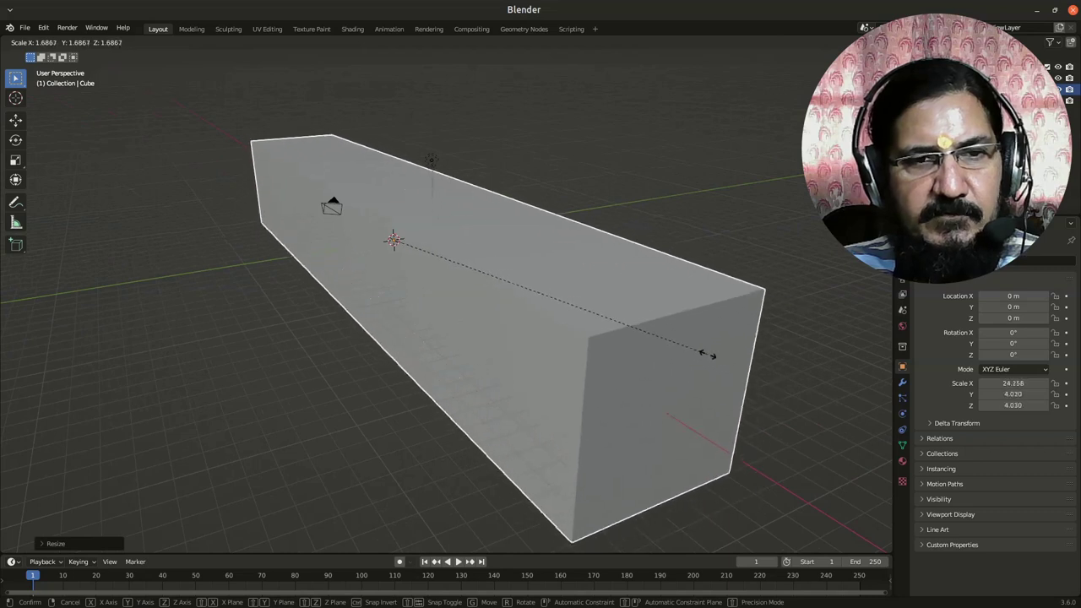
{"action": "key", "text": "x"}
{"action": "left_click", "coordinate": [651, 328]}
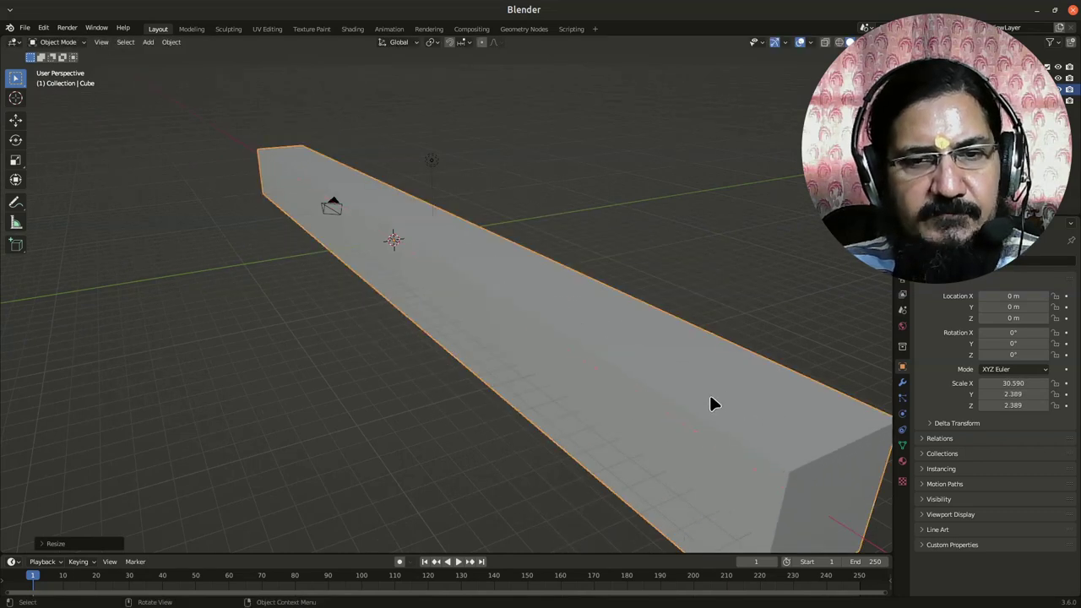
{"action": "scroll", "coordinate": [666, 327], "scroll_direction": "down", "scroll_amount": 1}
{"action": "mouse_move", "coordinate": [667, 327]}
{"action": "middle_mouse_down"}
{"action": "mouse_move", "coordinate": [627, 309]}
{"action": "mouse_move", "coordinate": [651, 321]}
{"action": "mouse_move", "coordinate": [711, 314]}
{"action": "middle_mouse_up"}
{"action": "scroll", "coordinate": [633, 323], "scroll_direction": "up", "scroll_amount": 2}
{"action": "left_click", "coordinate": [711, 314]}
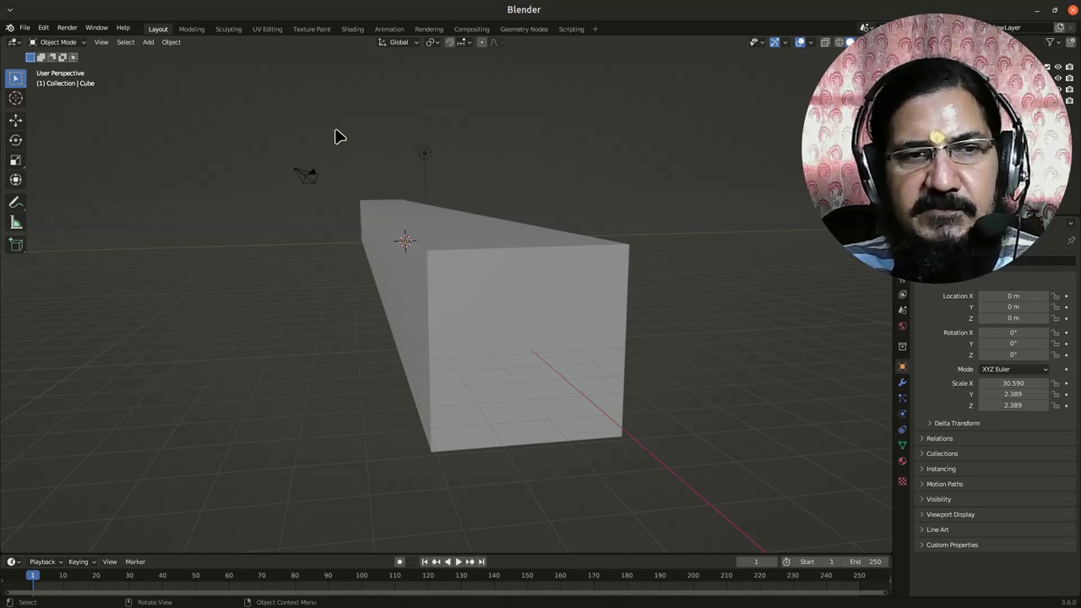
{"action": "middle_click_drag", "start_coordinate": [369, 341], "coordinate": [569, 335]}
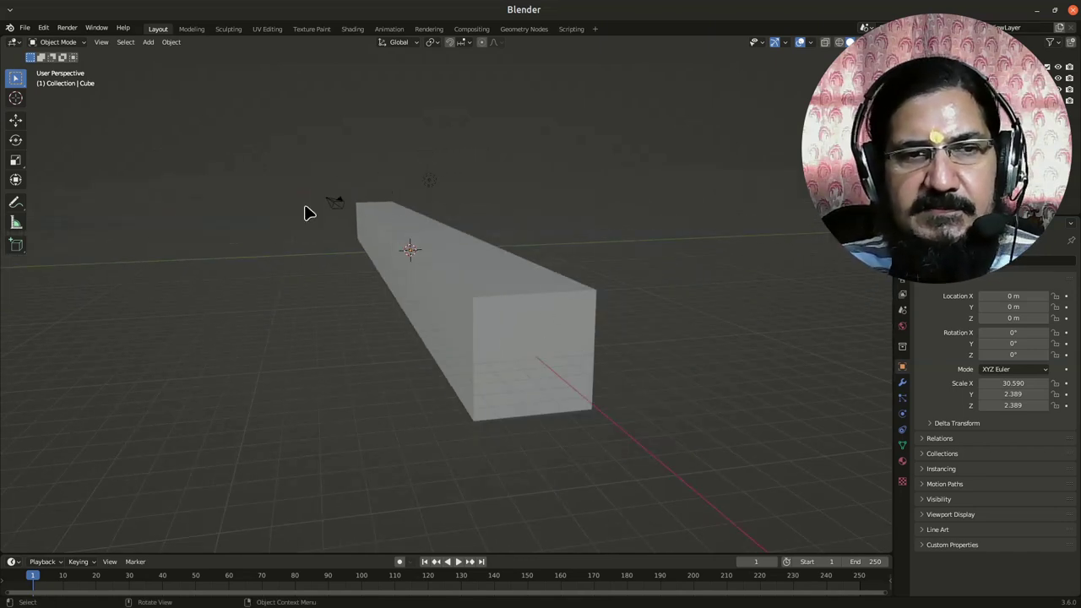
{"action": "scroll", "coordinate": [414, 304], "scroll_direction": "up", "scroll_amount": 2}
{"action": "scroll", "coordinate": [562, 398], "scroll_direction": "up", "scroll_amount": 3}
{"action": "scroll", "coordinate": [568, 397], "scroll_direction": "down", "scroll_amount": 3}
{"action": "scroll", "coordinate": [591, 395], "scroll_direction": "up", "scroll_amount": 3}
{"action": "middle_click_drag", "start_coordinate": [622, 396], "coordinate": [594, 406]}
{"action": "scroll", "coordinate": [564, 369], "scroll_direction": "down", "scroll_amount": 2}
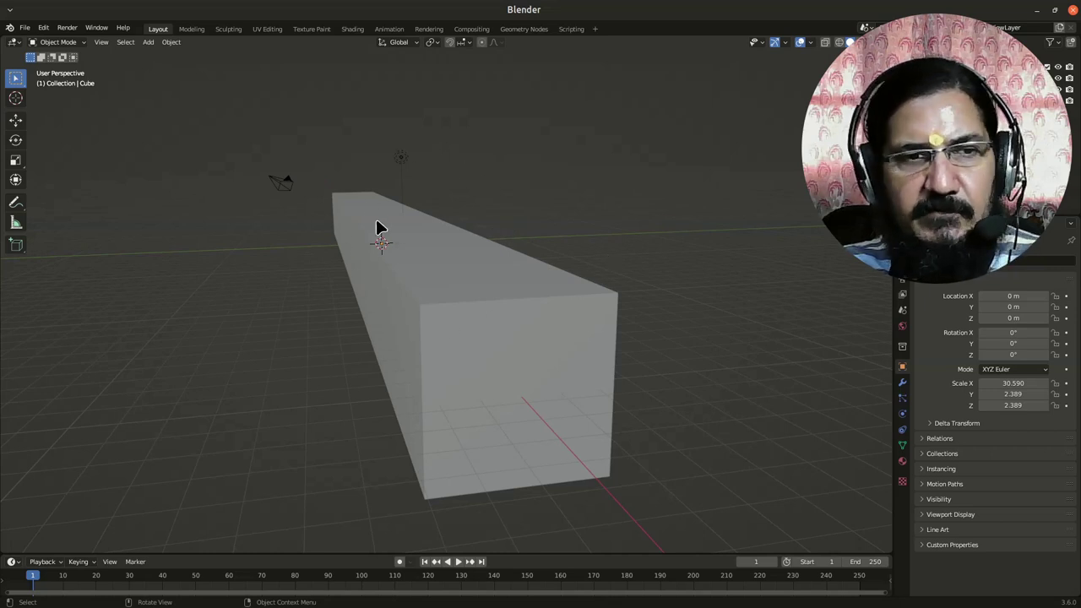
{"action": "scroll", "coordinate": [450, 292], "scroll_direction": "down", "scroll_amount": 2}
{"action": "scroll", "coordinate": [450, 291], "scroll_direction": "up", "scroll_amount": 2}
{"action": "scroll", "coordinate": [548, 371], "scroll_direction": "up", "scroll_amount": 3}
{"action": "scroll", "coordinate": [540, 371], "scroll_direction": "down", "scroll_amount": 4}
{"action": "scroll", "coordinate": [515, 329], "scroll_direction": "down", "scroll_amount": 1}
{"action": "mouse_move", "coordinate": [515, 344]}
{"action": "middle_mouse_down"}
{"action": "mouse_move", "coordinate": [477, 347]}
{"action": "mouse_move", "coordinate": [481, 340]}
{"action": "middle_mouse_up"}
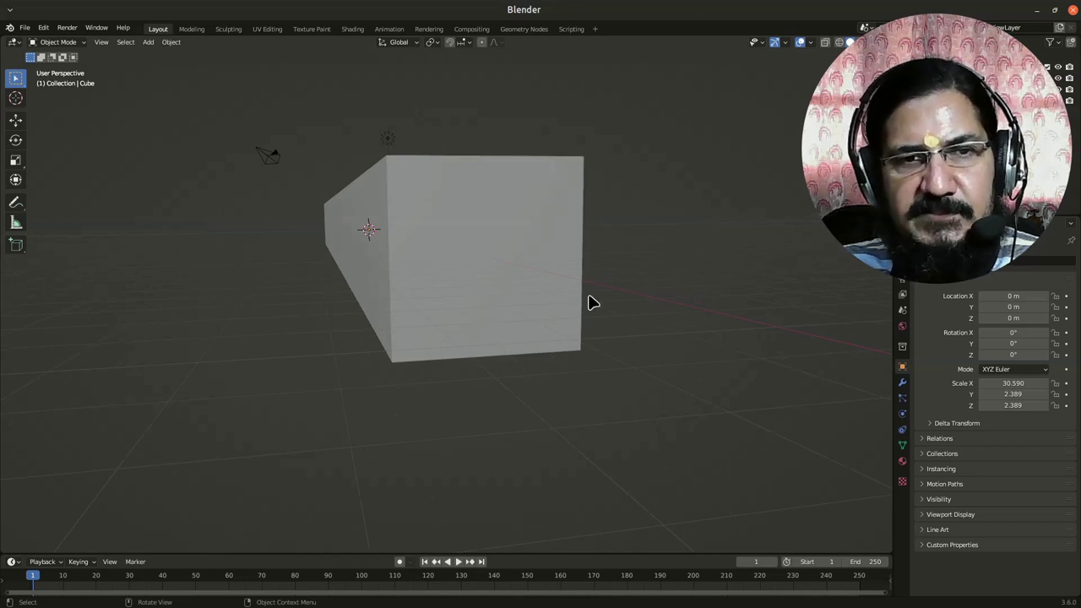
{"action": "middle_click_drag", "start_coordinate": [425, 195], "coordinate": [447, 230]}
{"action": "mouse_move", "coordinate": [543, 279]}
{"action": "middle_mouse_down"}
{"action": "mouse_move", "coordinate": [532, 271]}
{"action": "mouse_move", "coordinate": [507, 303]}
{"action": "mouse_move", "coordinate": [550, 371]}
{"action": "mouse_move", "coordinate": [536, 338]}
{"action": "middle_mouse_up"}
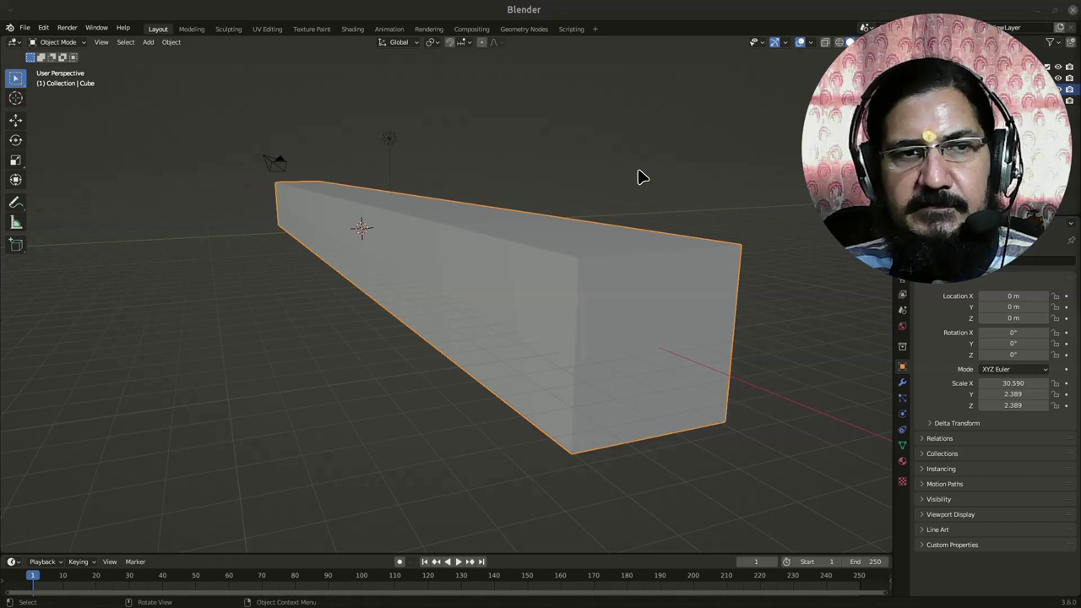
Deselect the beam, compare perspective and orthographic views, ending in orthographic, then pan right and down
{"action": "left_click", "coordinate": [642, 177]}
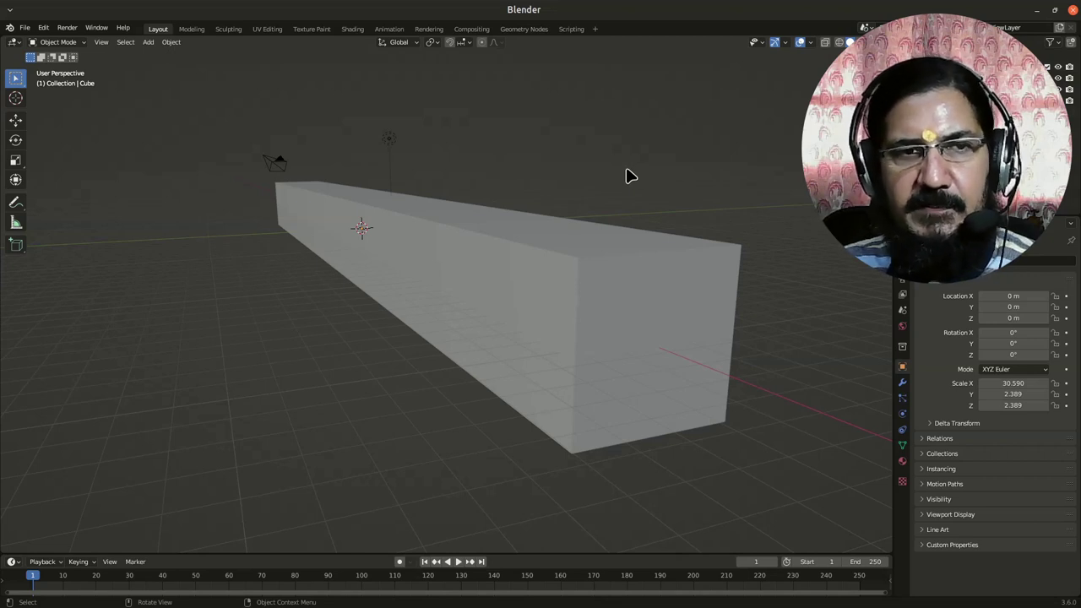
{"action": "key", "text": "KP_5"}
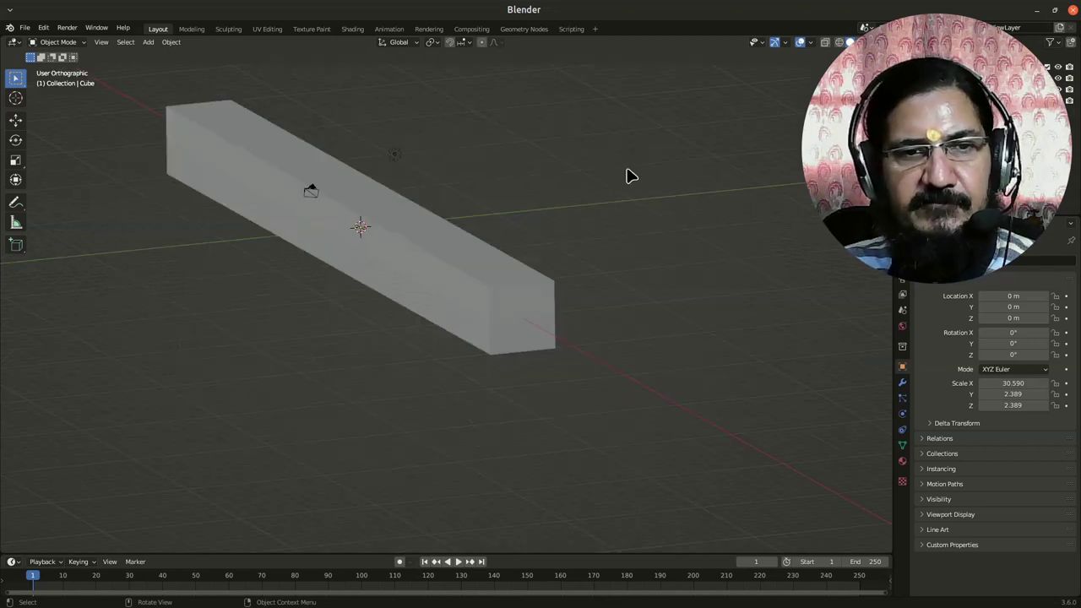
{"action": "key", "text": "KP_5"}
{"action": "key", "text": "KP_5"}
{"action": "key", "text": "KP_5"}
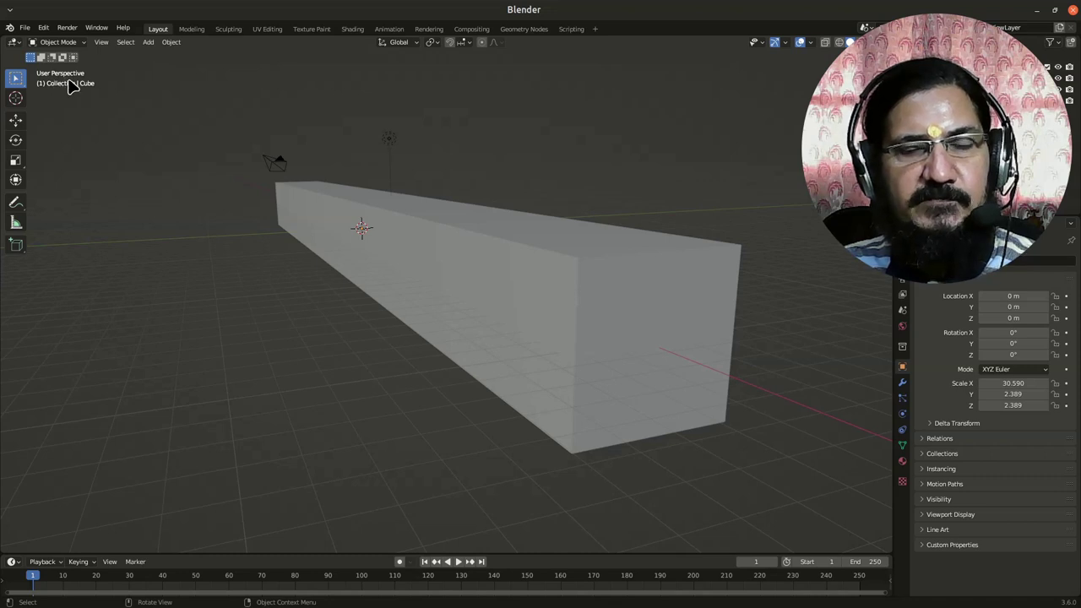
{"action": "key", "text": "KP_5"}
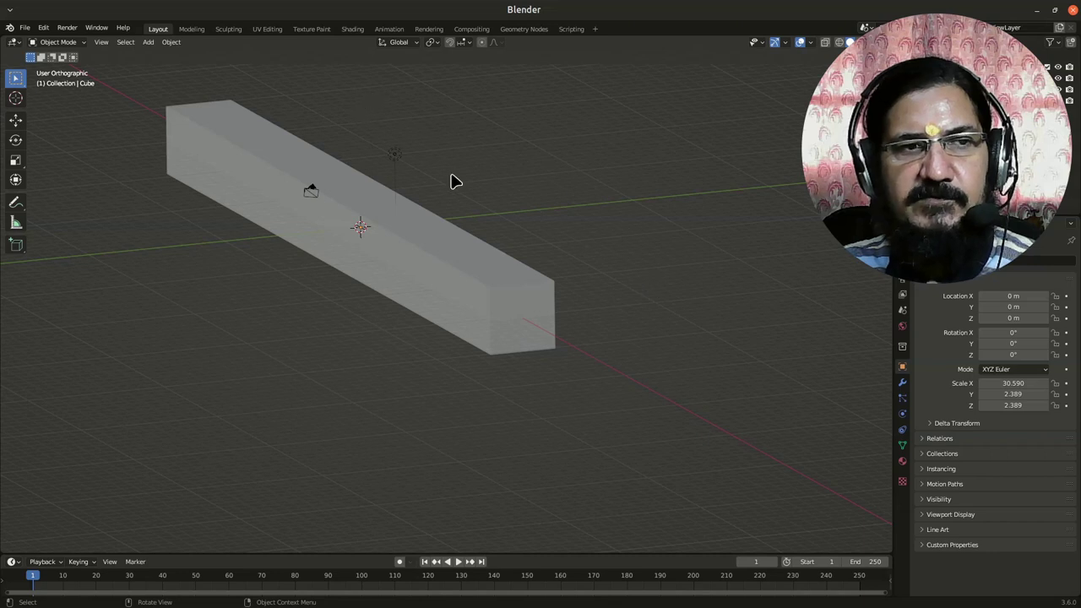
{"action": "mouse_move", "coordinate": [377, 268]}
{"action": "middle_mouse_down", "text": "shift"}
{"action": "mouse_move", "coordinate": [518, 350]}
{"action": "mouse_move", "coordinate": [501, 352]}
{"action": "middle_mouse_up", "text": "shift"}
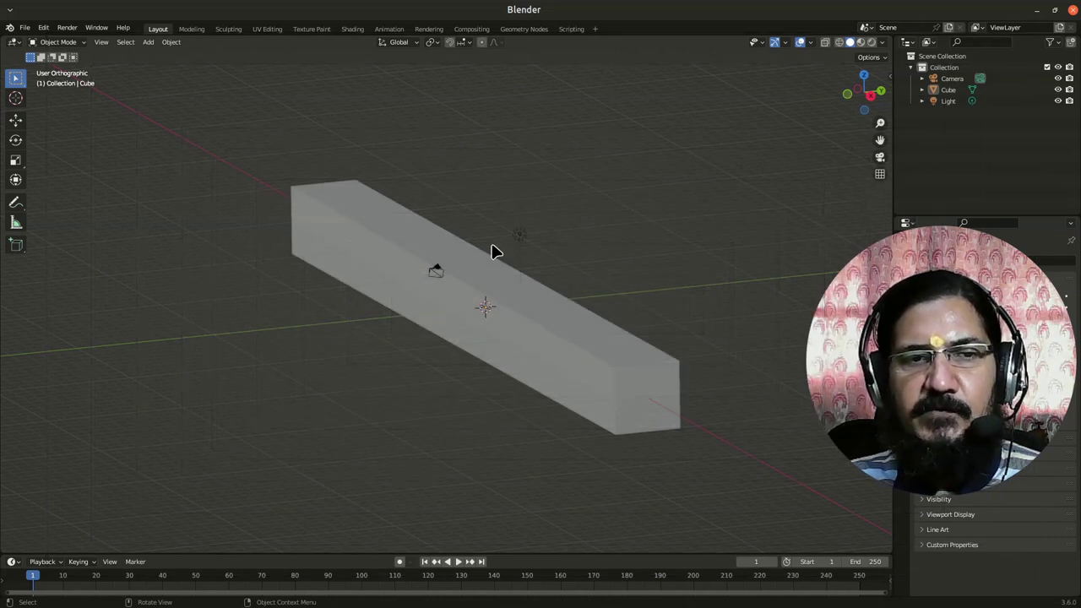
{"action": "left_click", "coordinate": [880, 176]}
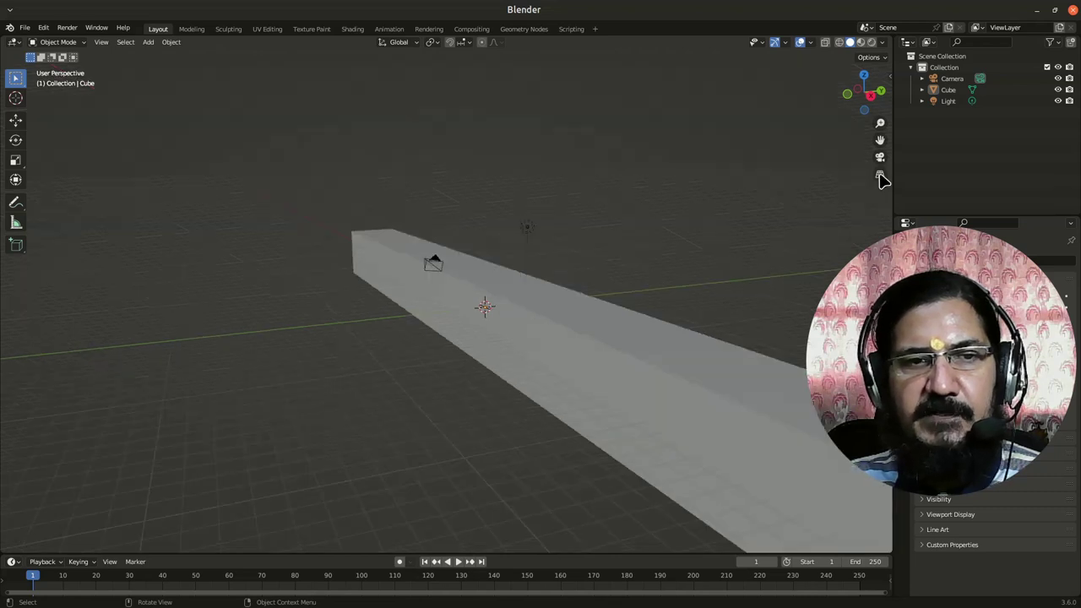
{"action": "left_click", "coordinate": [879, 177]}
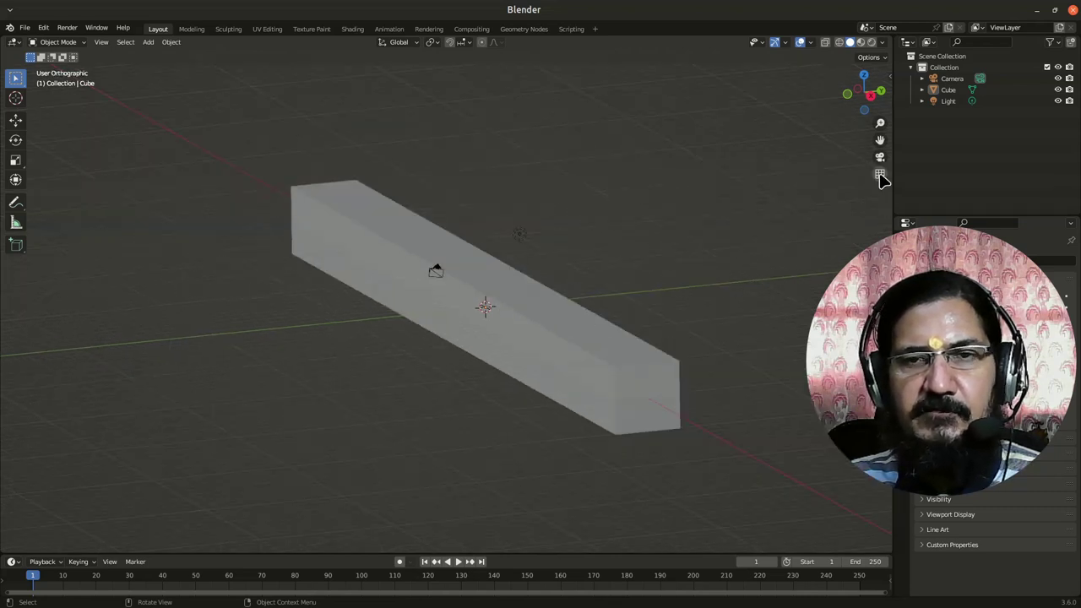
{"action": "left_click", "coordinate": [879, 177]}
{"action": "left_click", "coordinate": [880, 176]}
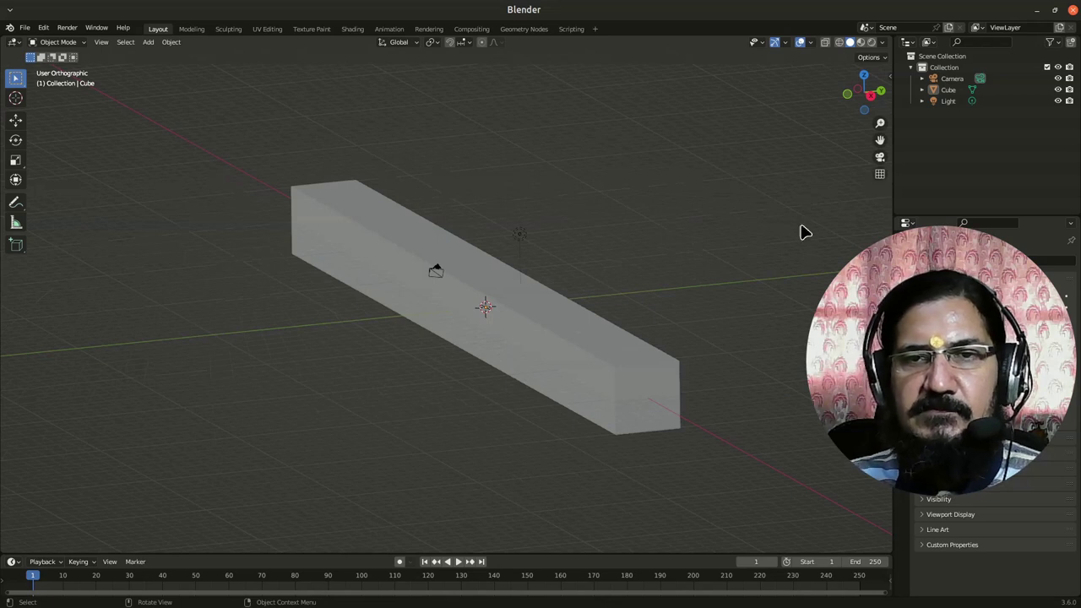
{"action": "left_click", "coordinate": [102, 42]}
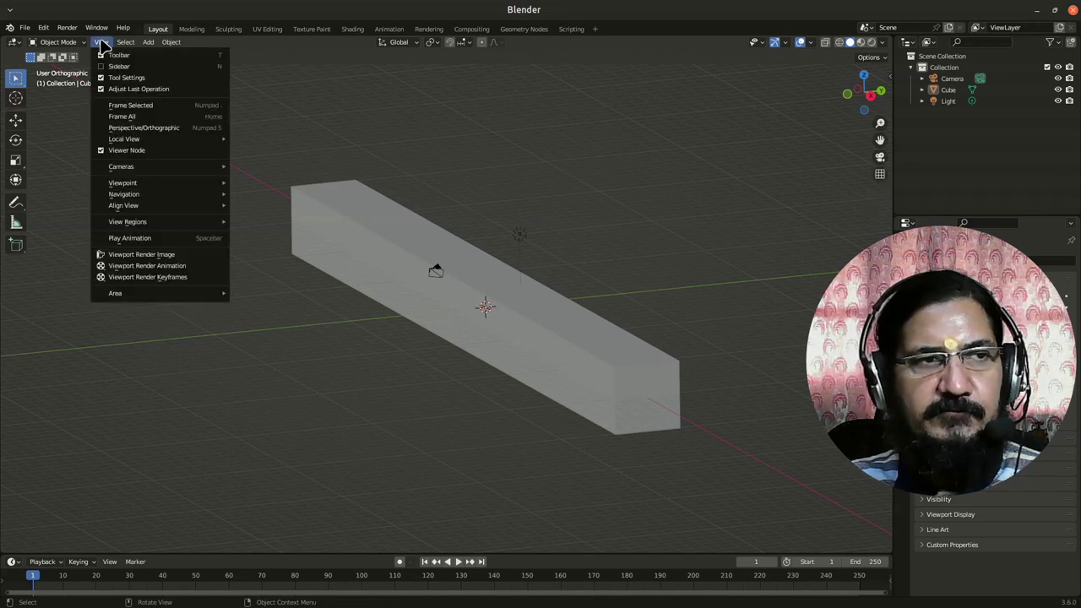
{"action": "left_click", "coordinate": [176, 129]}
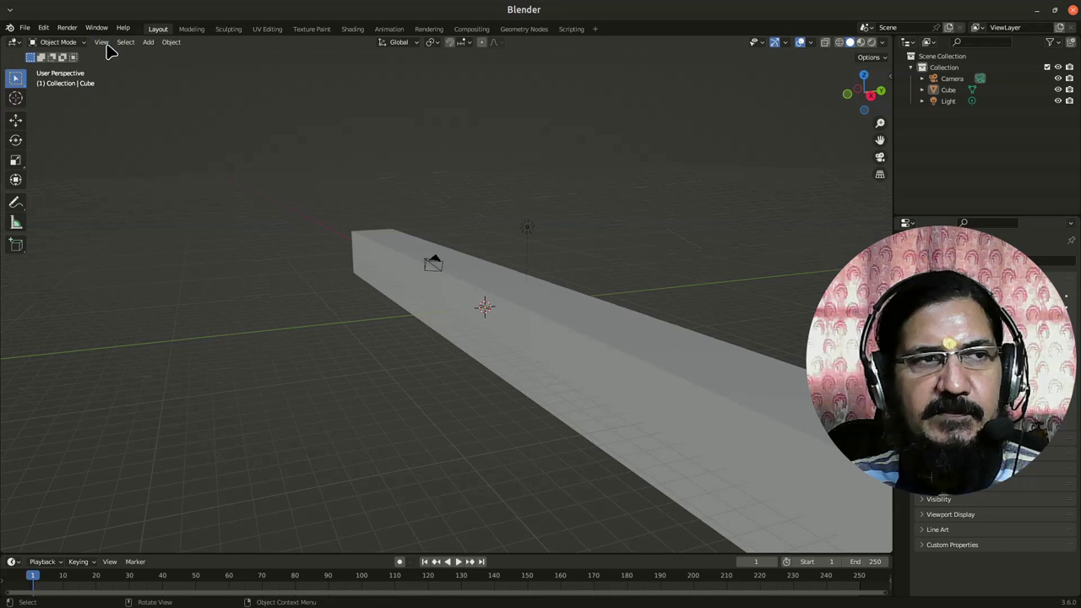
{"action": "left_click", "coordinate": [102, 43]}
{"action": "left_click", "coordinate": [139, 128]}
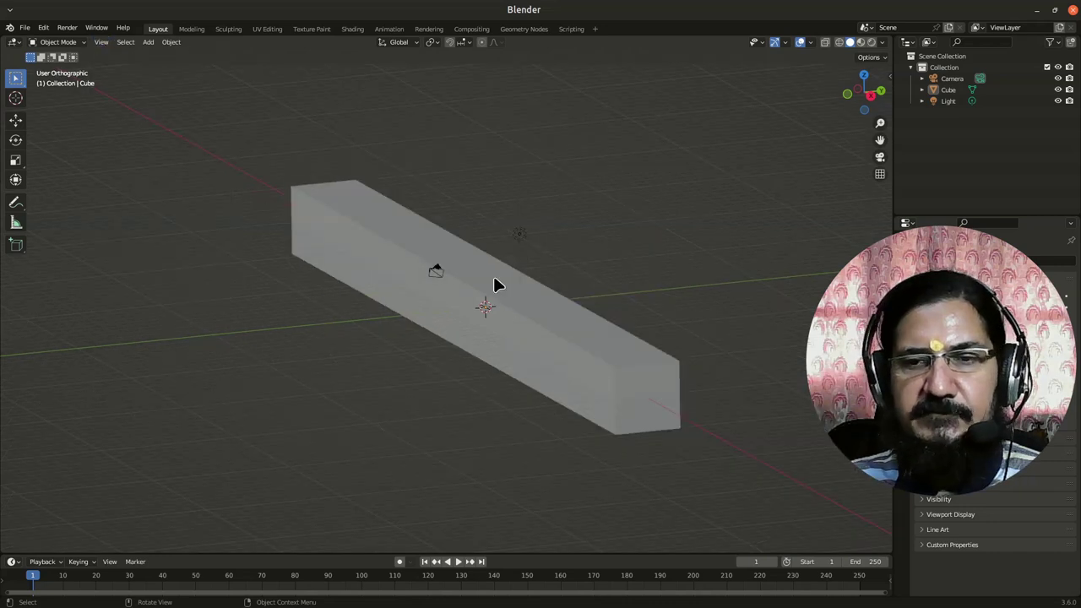